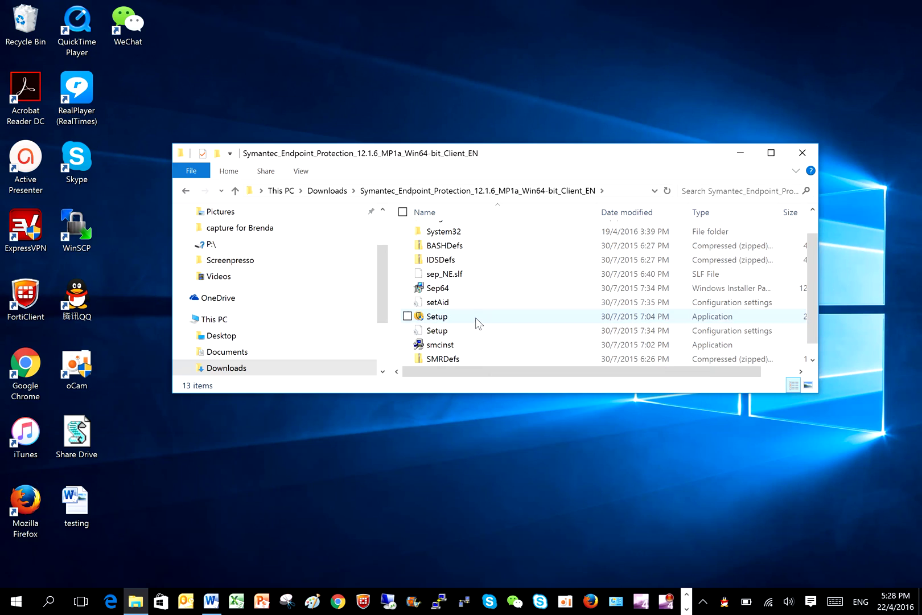
# Launch Setup from the Symantec_Endpoint_Protection_12.1.6_MP1a_Win64-bit_Client_EN folder
pyautogui.doubleClick(475, 317)
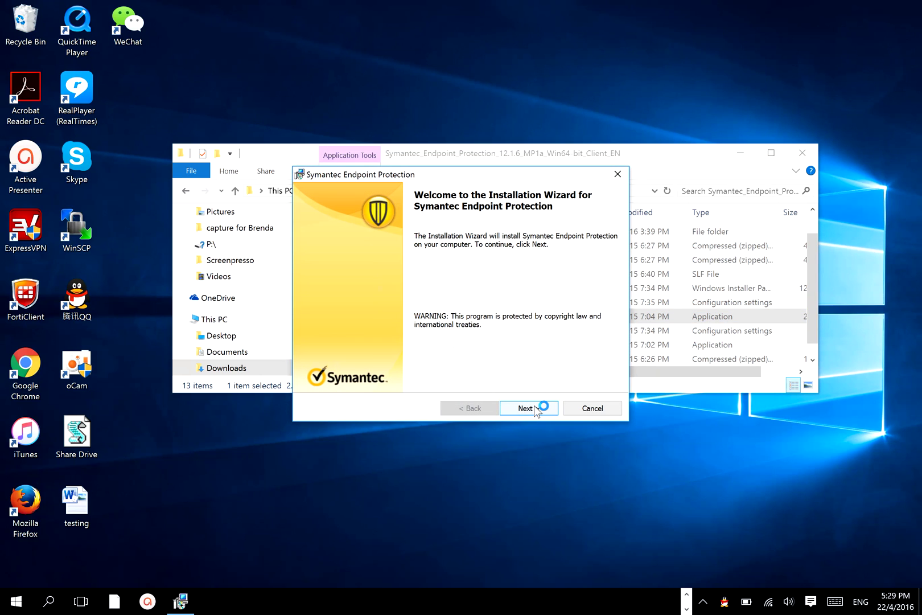
# Accept the license, keep the Typical setup, and run the install until it reports interruption
pyautogui.click(536, 409)
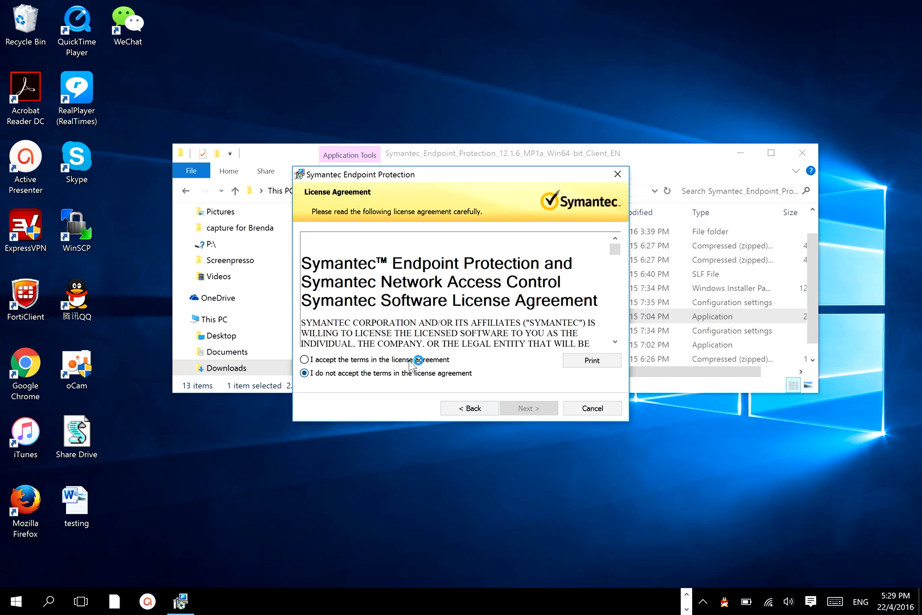
pyautogui.click(411, 360)
pyautogui.click(525, 409)
pyautogui.click(525, 409)
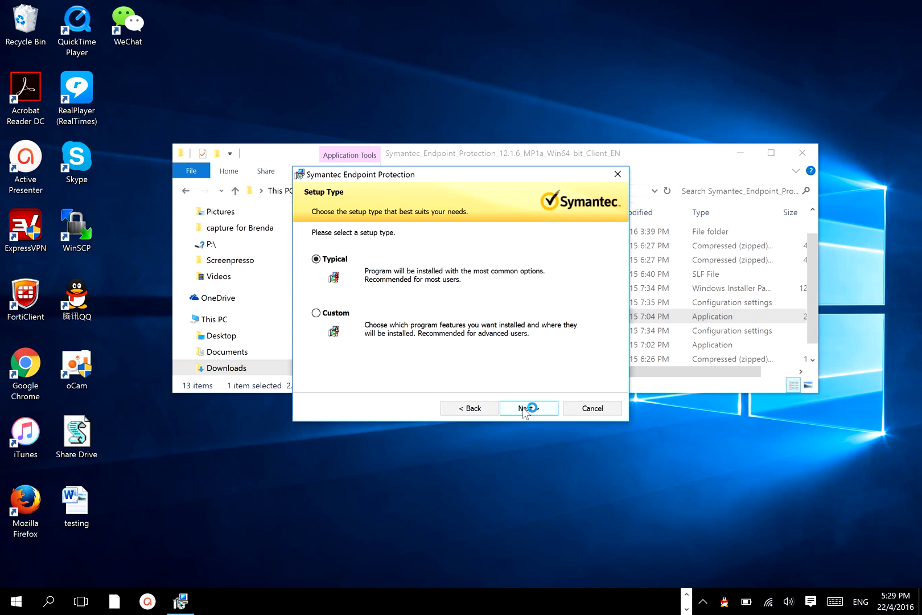
pyautogui.click(525, 409)
pyautogui.click(523, 409)
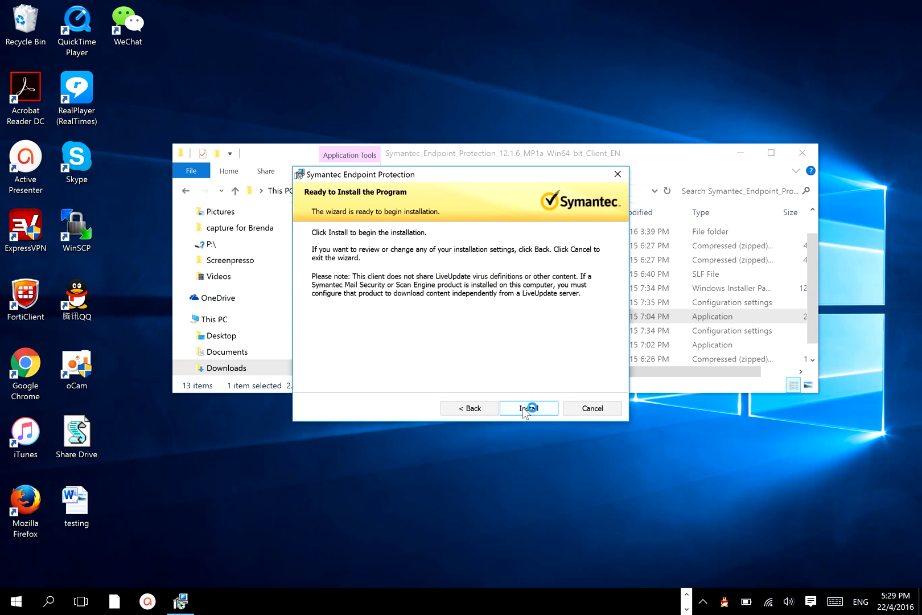
pyautogui.click(524, 409)
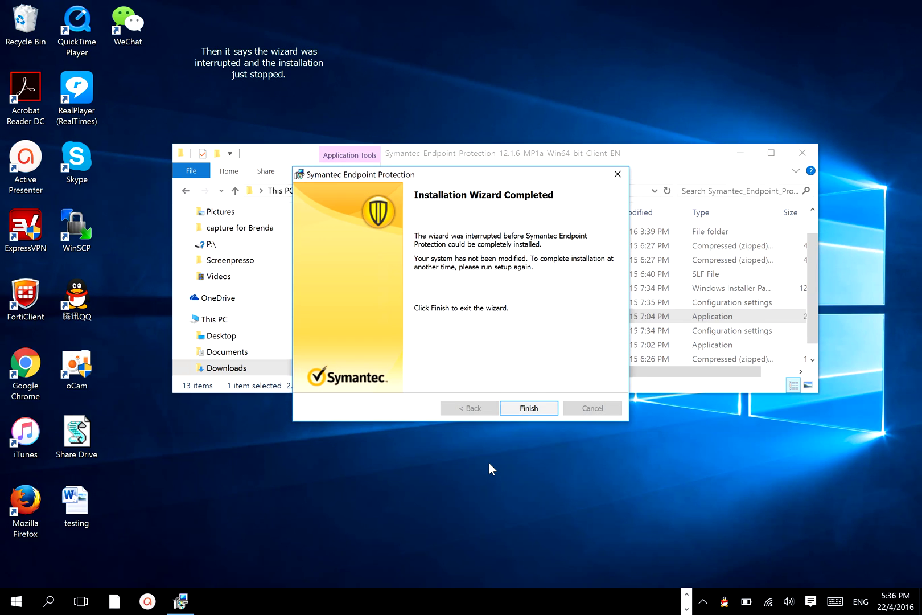
# Close the interrupted wizard and check the hidden tray icons for Symantec
pyautogui.click(535, 409)
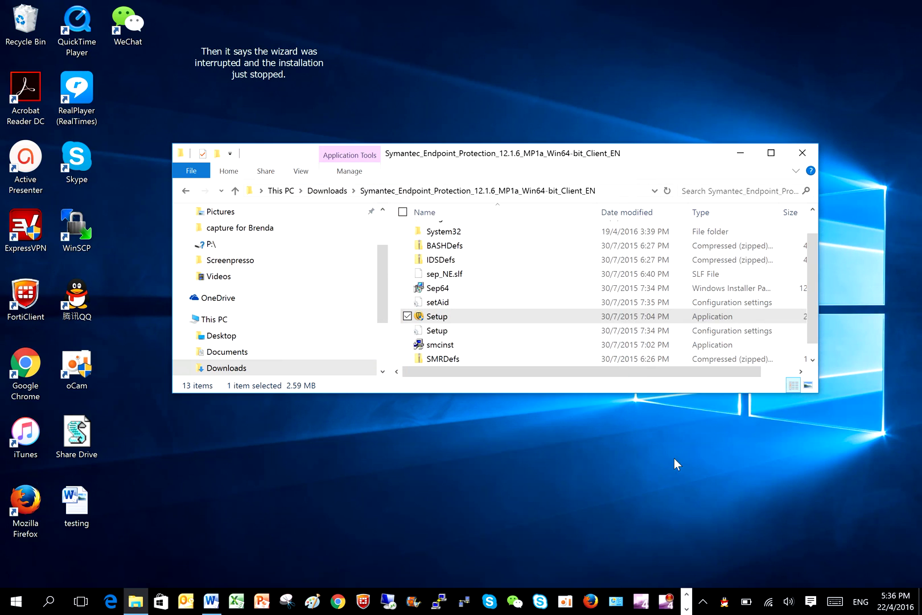
pyautogui.click(702, 601)
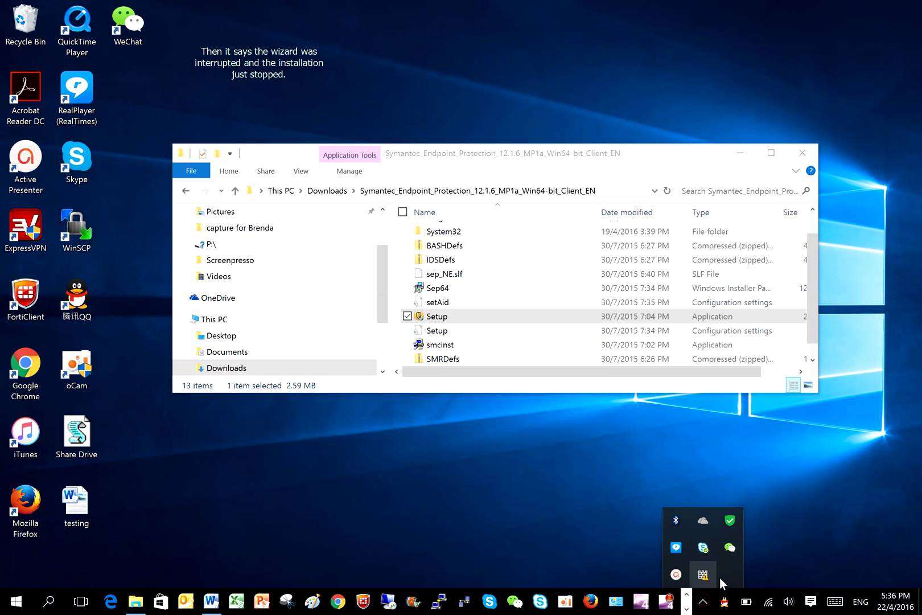
pyautogui.click(703, 575)
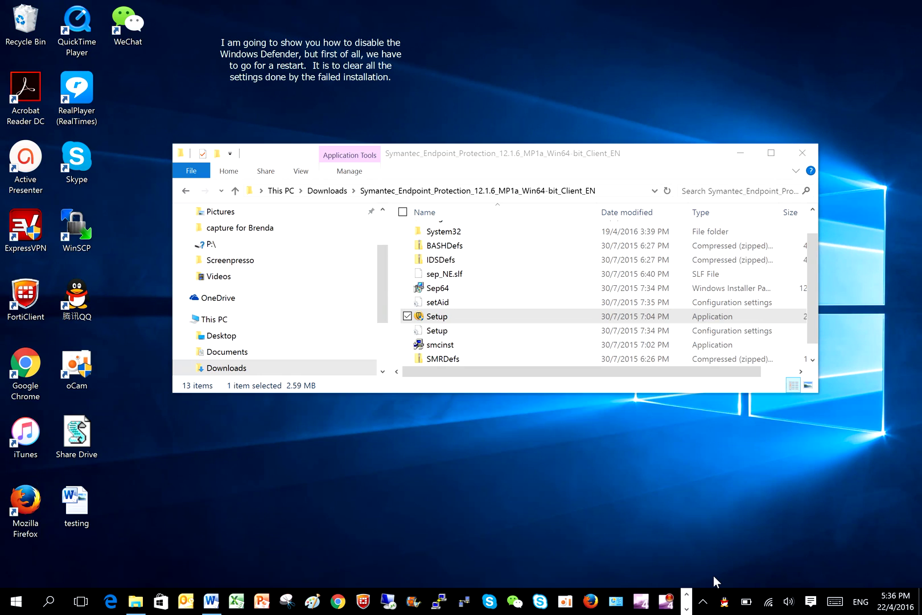
# Restart Windows from the Start menu's power options
pyautogui.click(16, 602)
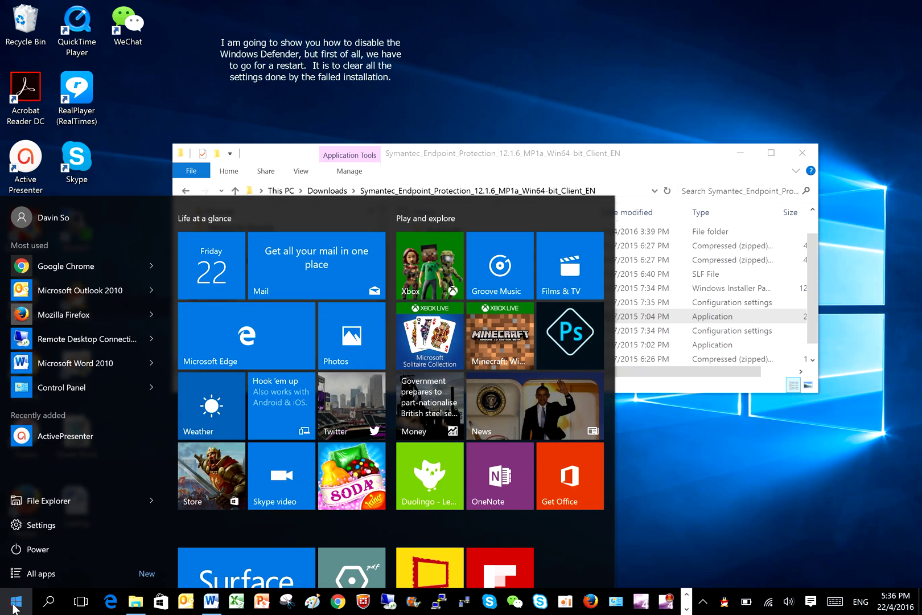
pyautogui.click(42, 555)
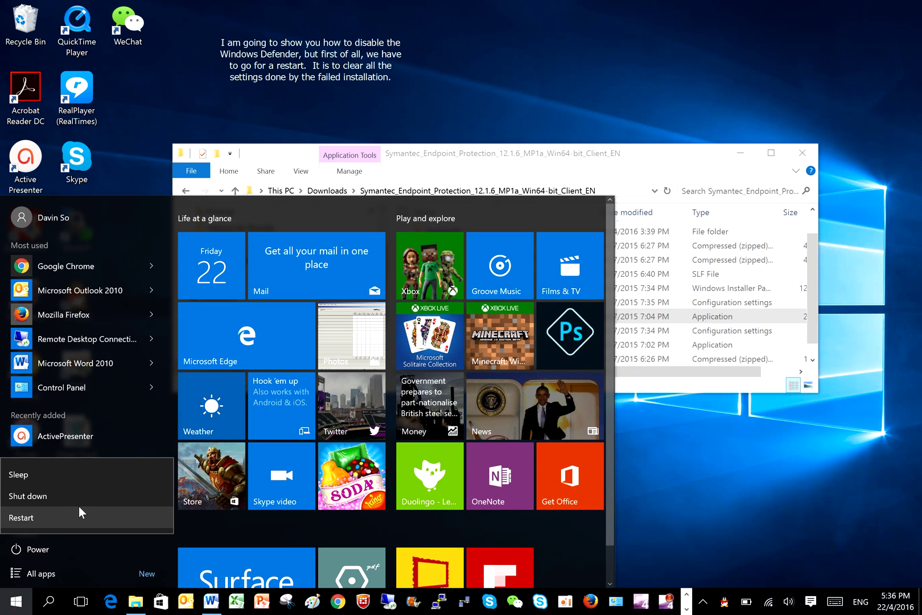
pyautogui.click(721, 514)
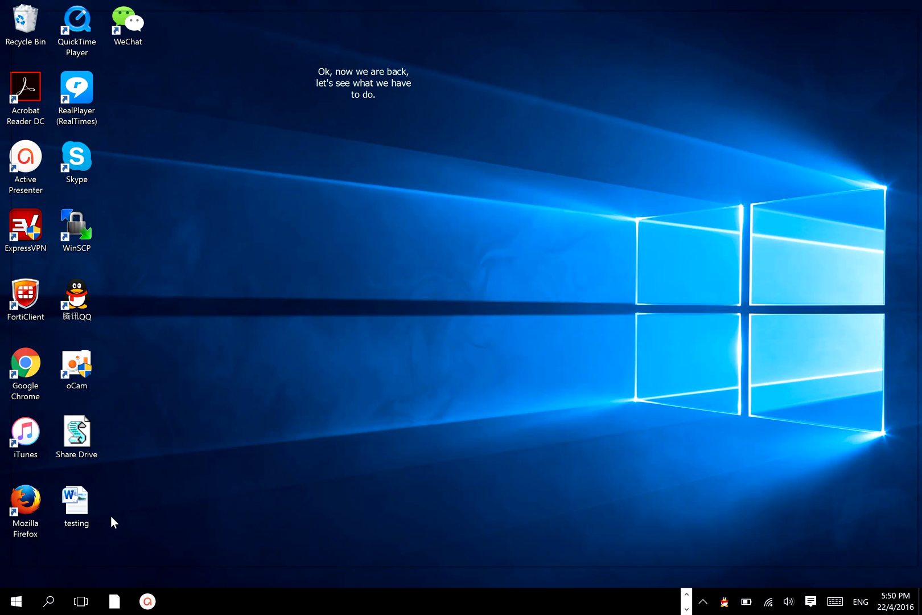
# Search for 'windows' and open Windows Defender from the results
pyautogui.click(49, 601)
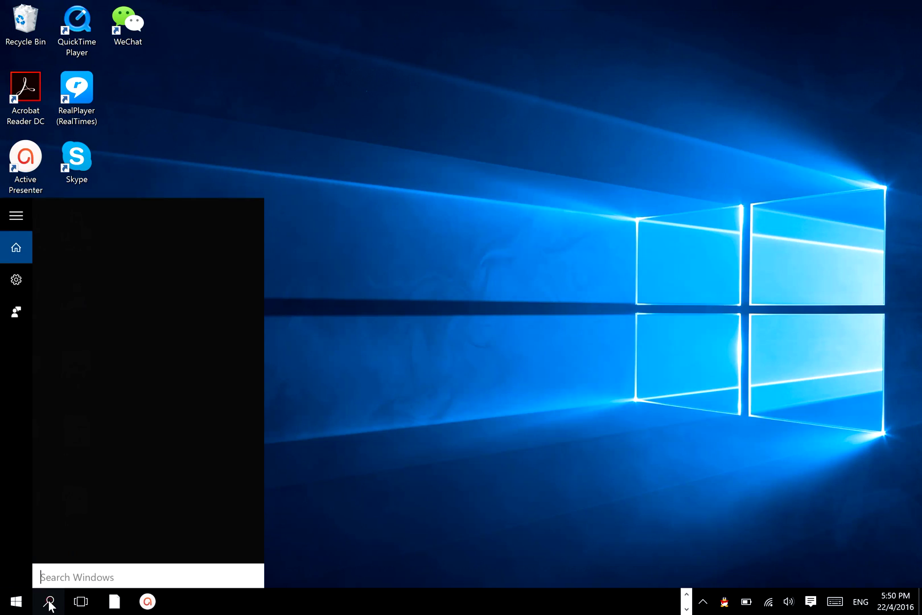
pyautogui.write('windows')
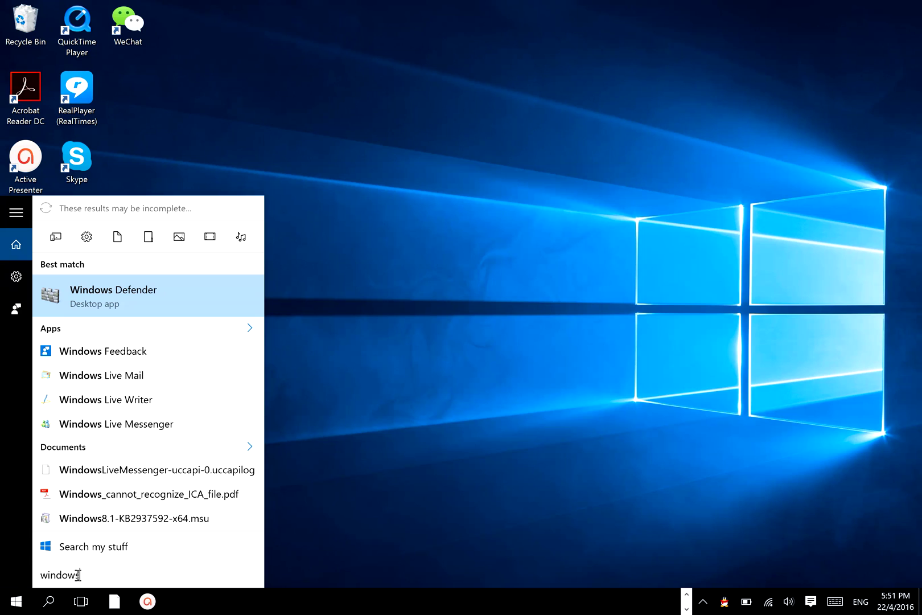
pyautogui.click(163, 307)
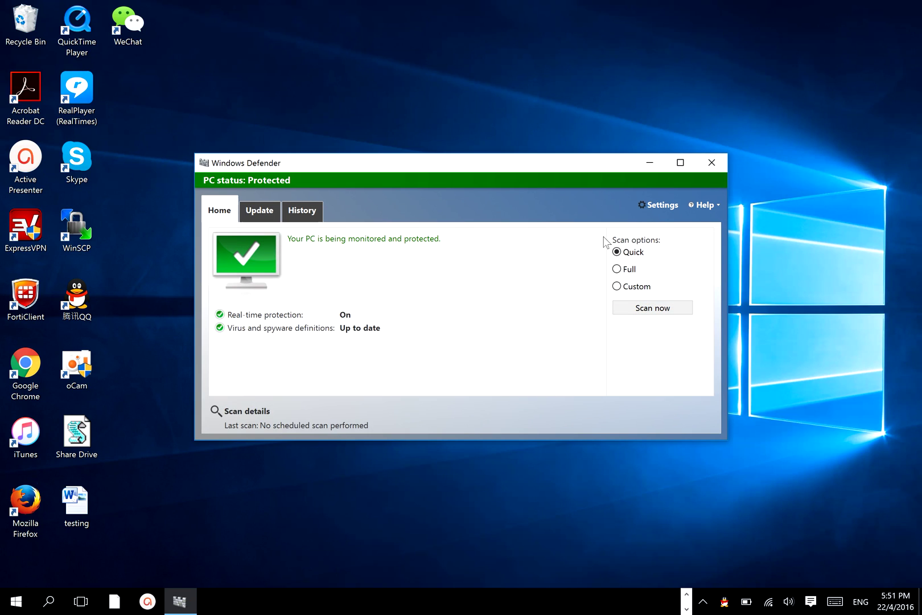
# Turn off real-time protection, cloud-based protection and sample submission, then close Settings and minimize Defender
pyautogui.click(664, 208)
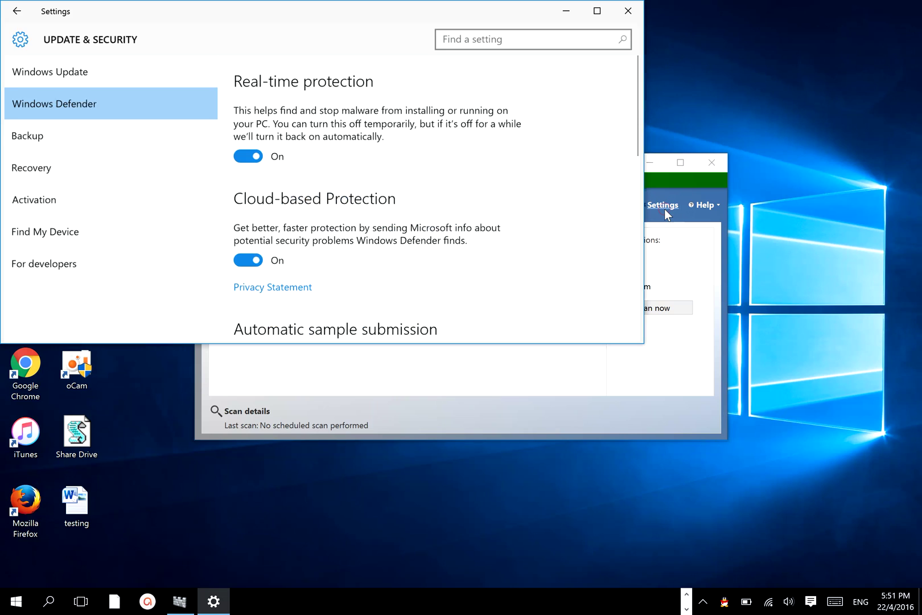
pyautogui.click(246, 161)
pyautogui.click(247, 261)
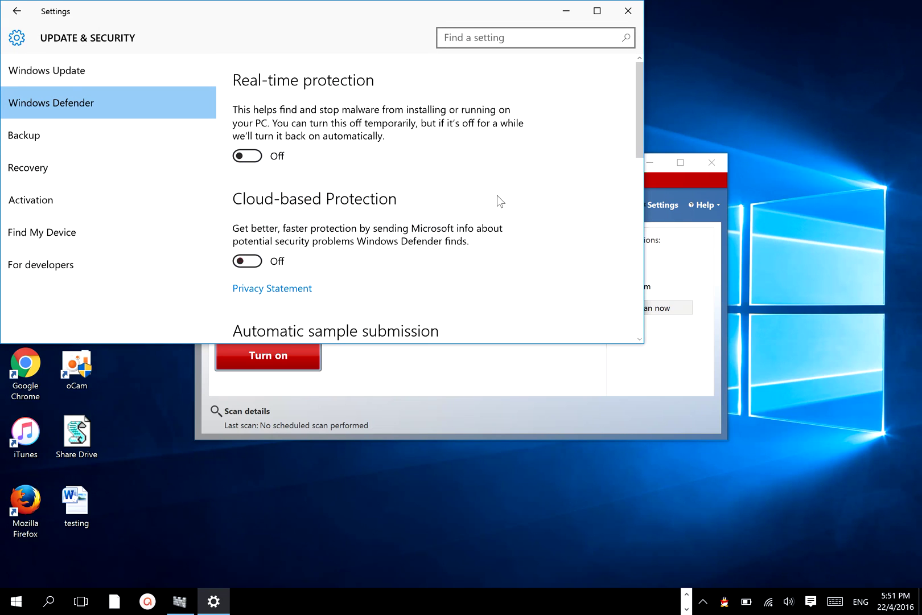
pyautogui.moveTo(639, 112); pyautogui.dragTo(639, 178)
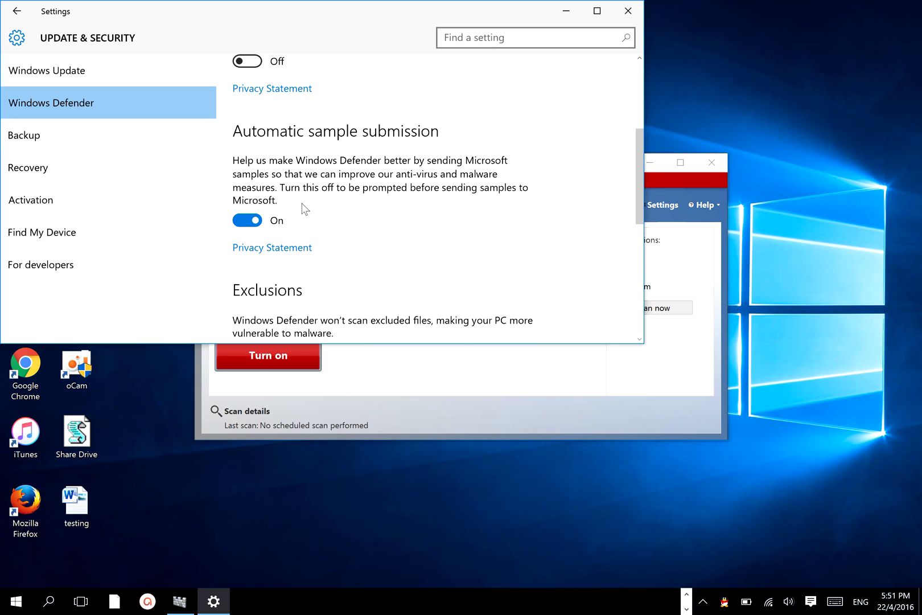
pyautogui.click(247, 220)
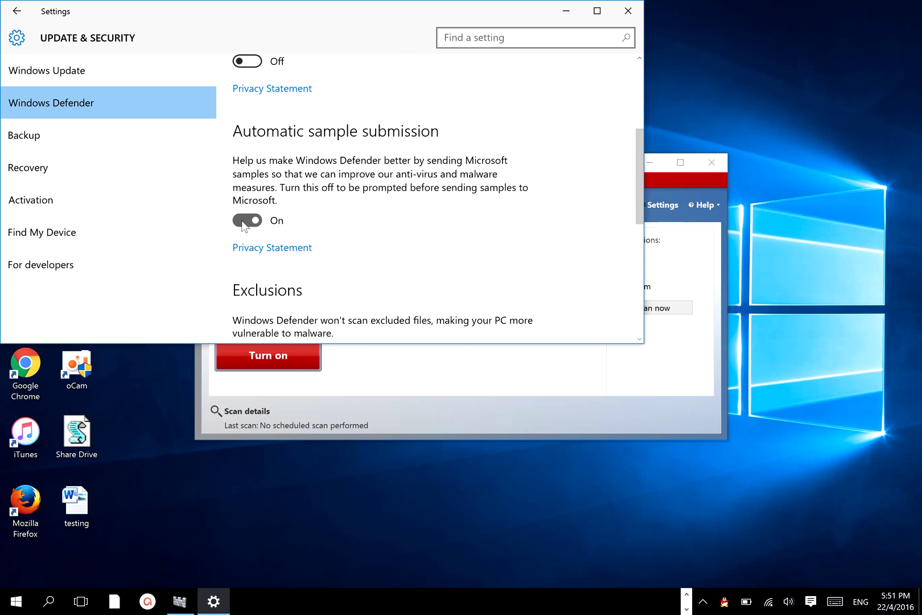
pyautogui.click(628, 13)
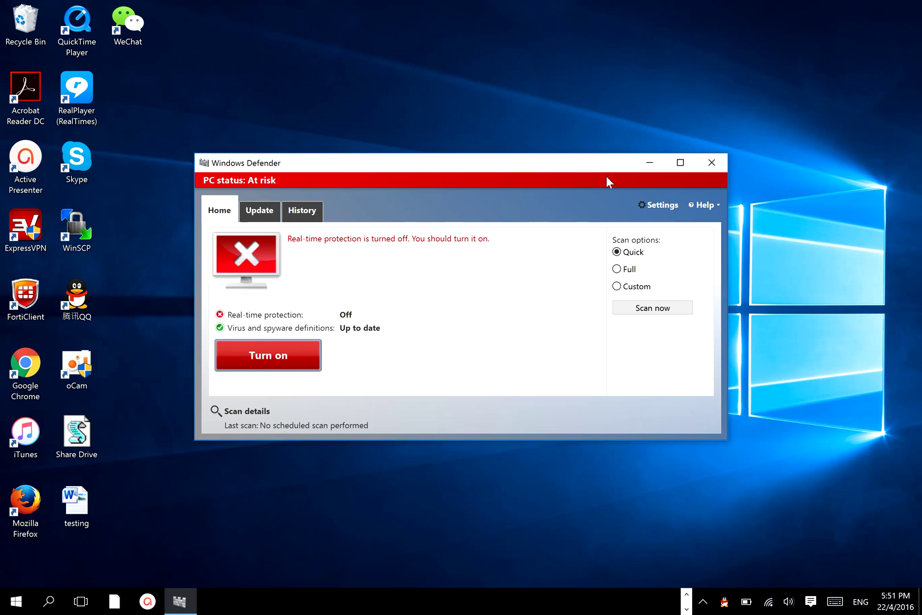
pyautogui.click(649, 164)
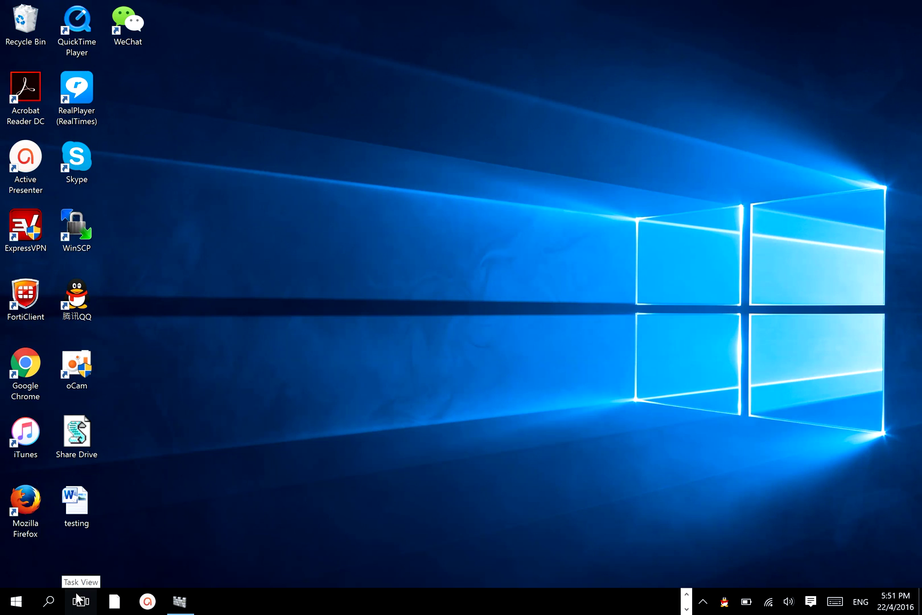
# In File Explorer, open Downloads, enter the Symantec folder and relaunch Setup
pyautogui.click(686, 608)
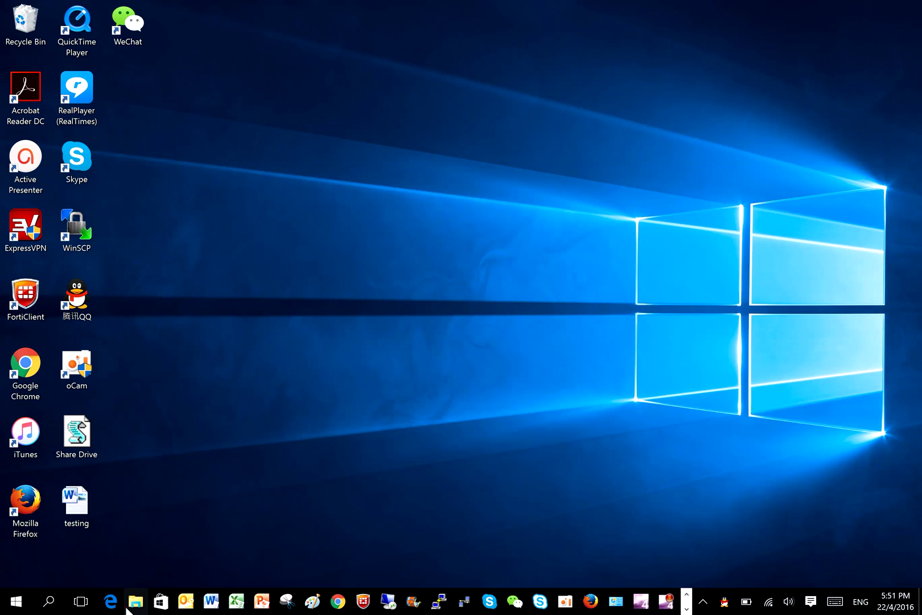
pyautogui.click(126, 608)
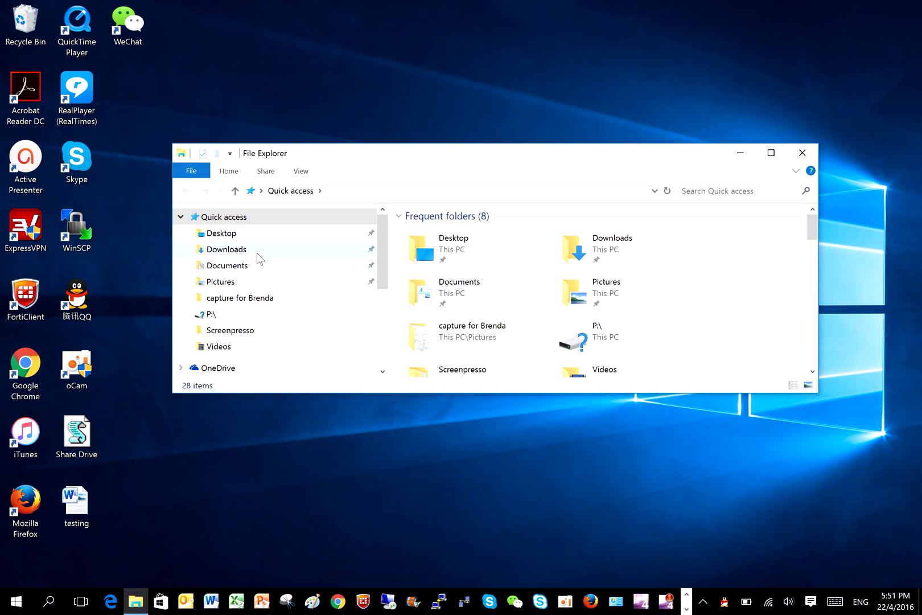
pyautogui.click(249, 251)
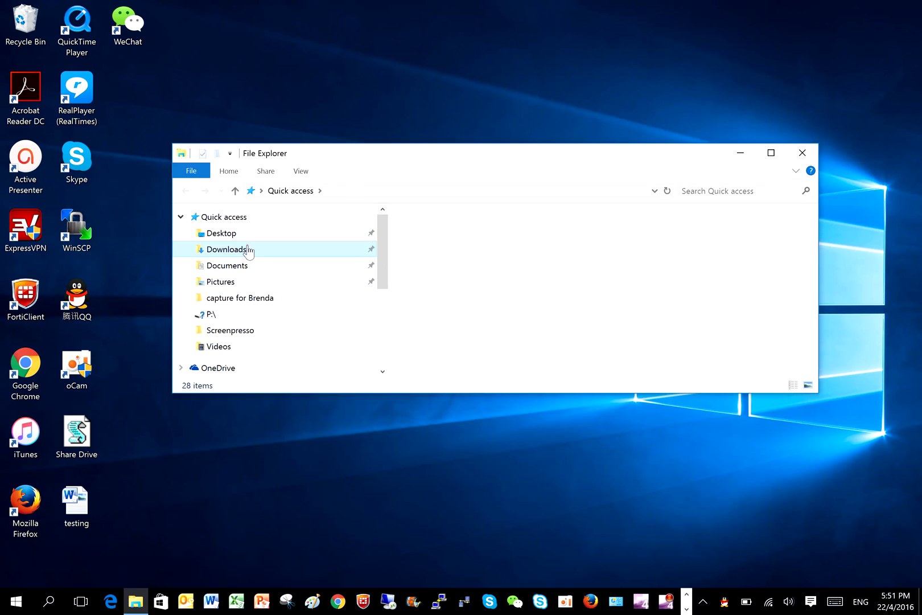
pyautogui.click(557, 334)
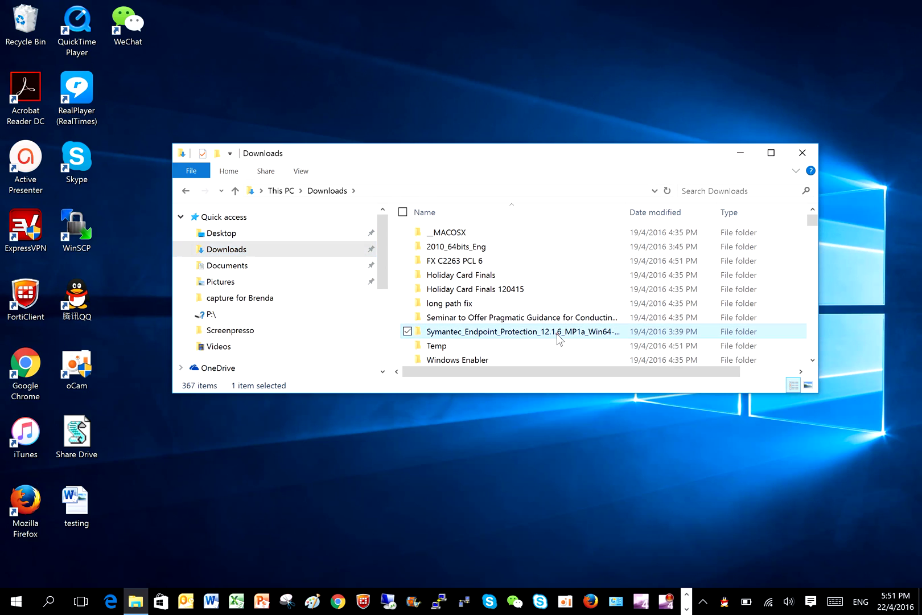
pyautogui.doubleClick(556, 333)
pyautogui.scroll(-1, 524, 250)
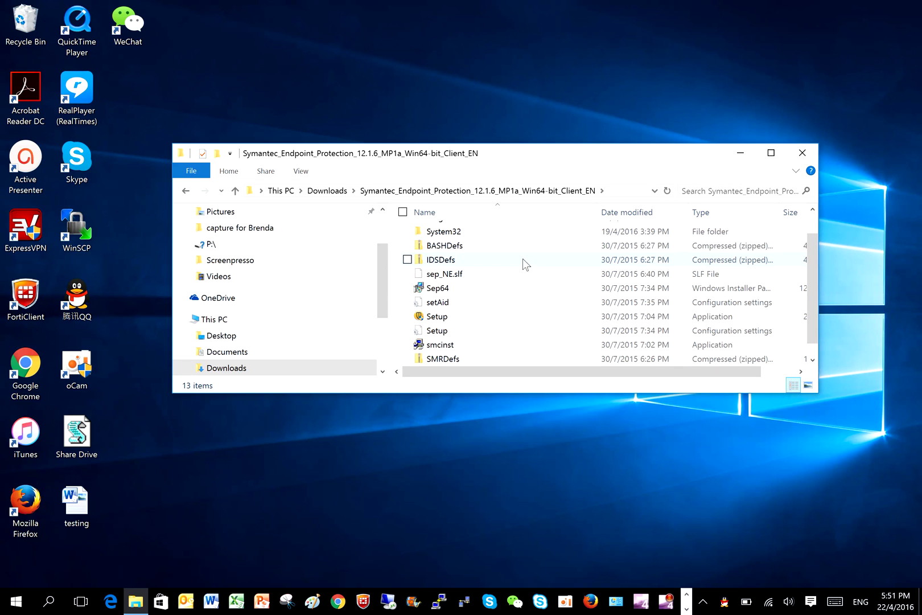
pyautogui.click(484, 320)
pyautogui.doubleClick(484, 320)
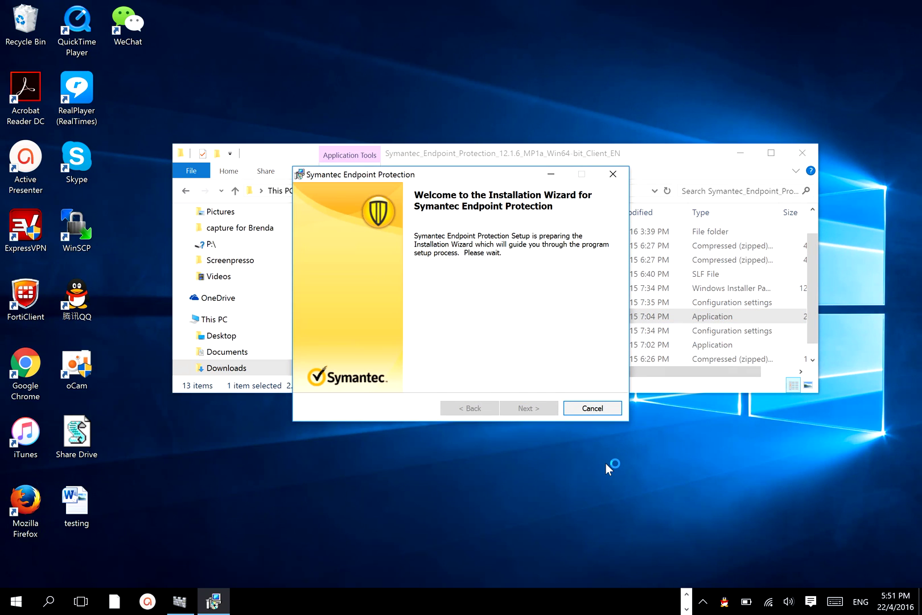
# Install as an unmanaged client with file reputation submission unticked, dismissing the spyware notification
pyautogui.click(535, 415)
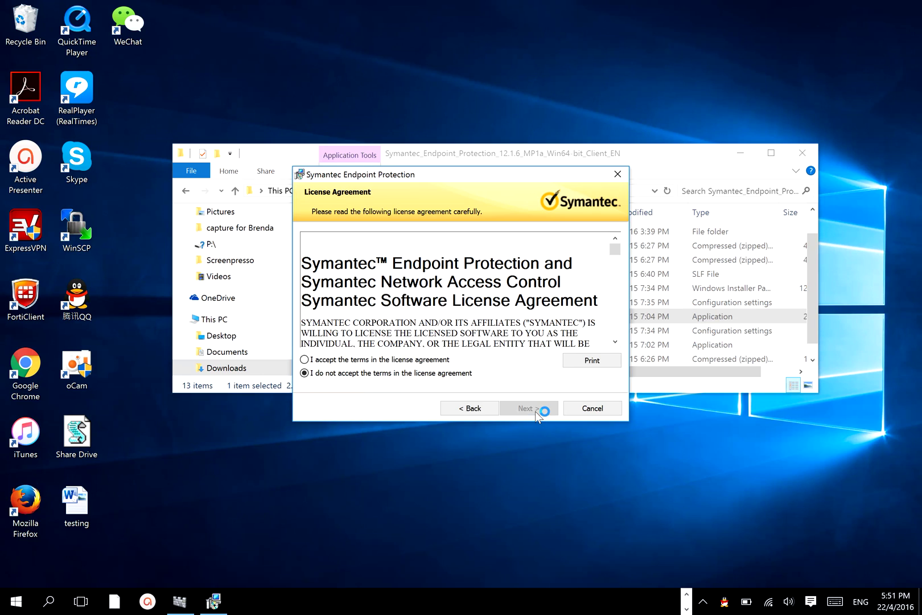
pyautogui.click(436, 357)
pyautogui.click(542, 411)
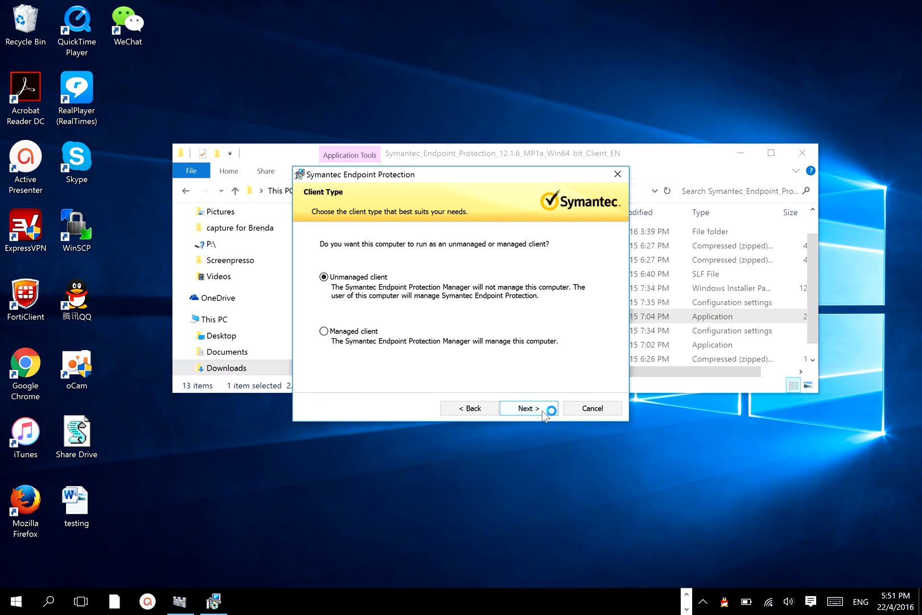
pyautogui.click(542, 410)
pyautogui.click(541, 410)
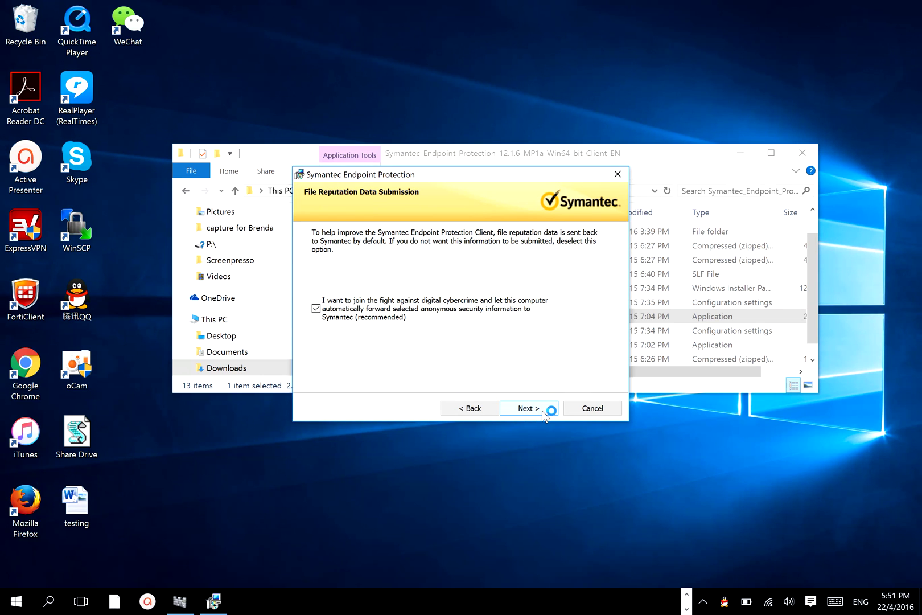
pyautogui.click(344, 308)
pyautogui.click(537, 408)
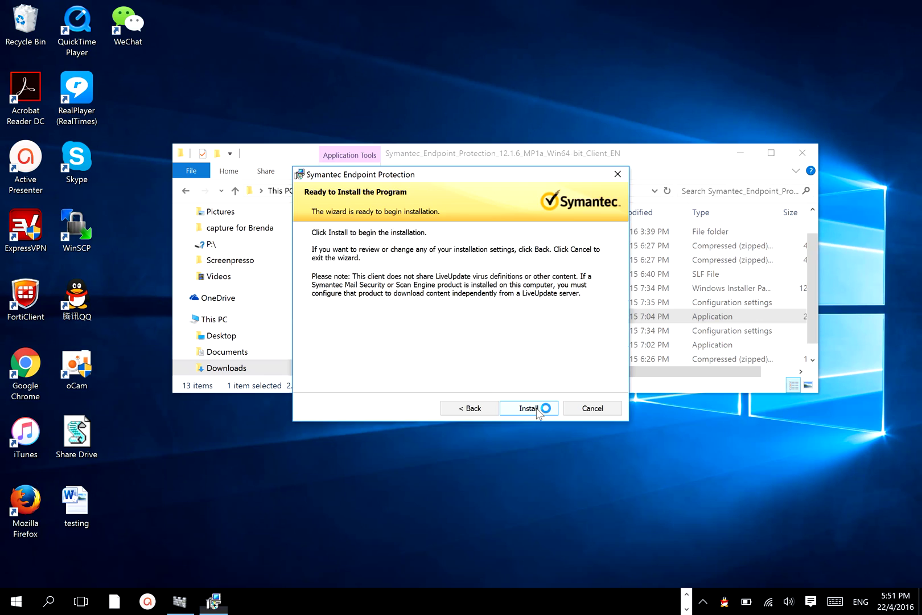
pyautogui.click(528, 408)
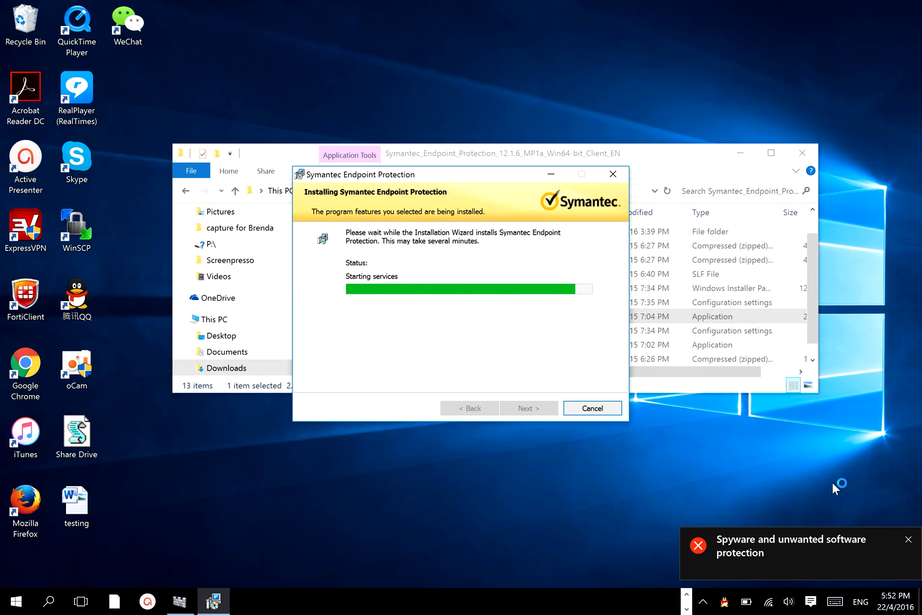
pyautogui.click(909, 541)
pyautogui.click(909, 541)
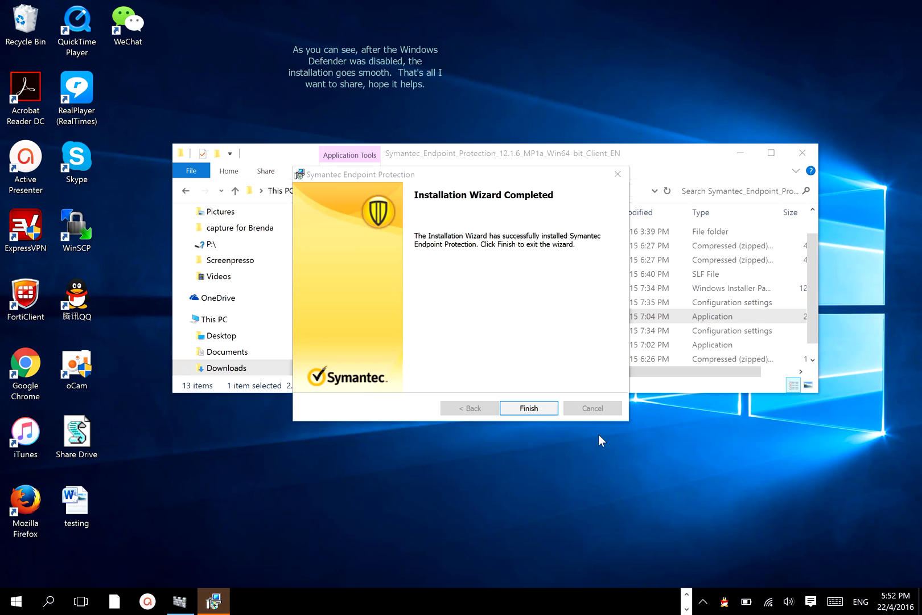
# Finish the wizard and confirm the Symantec icon appears among the hidden tray icons
pyautogui.click(538, 406)
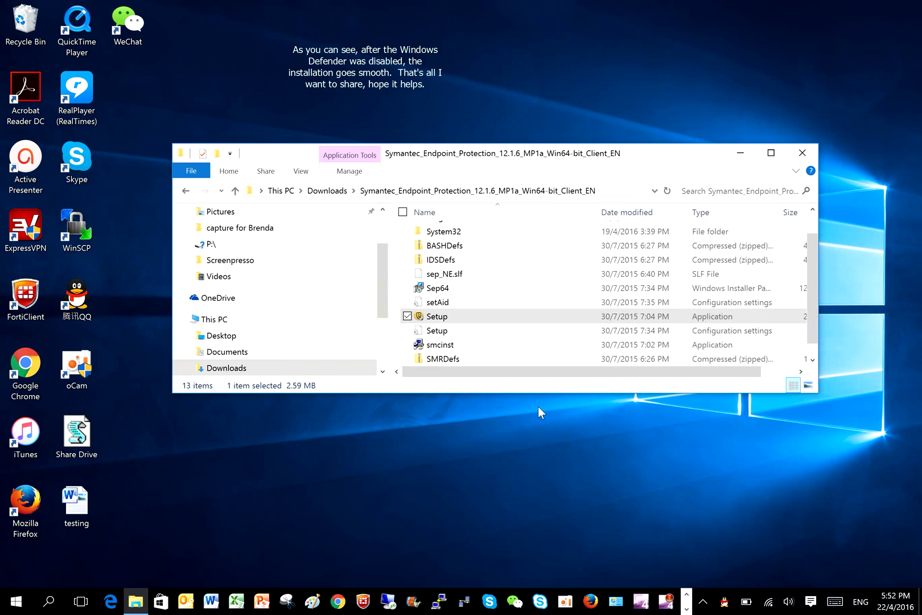
pyautogui.click(703, 602)
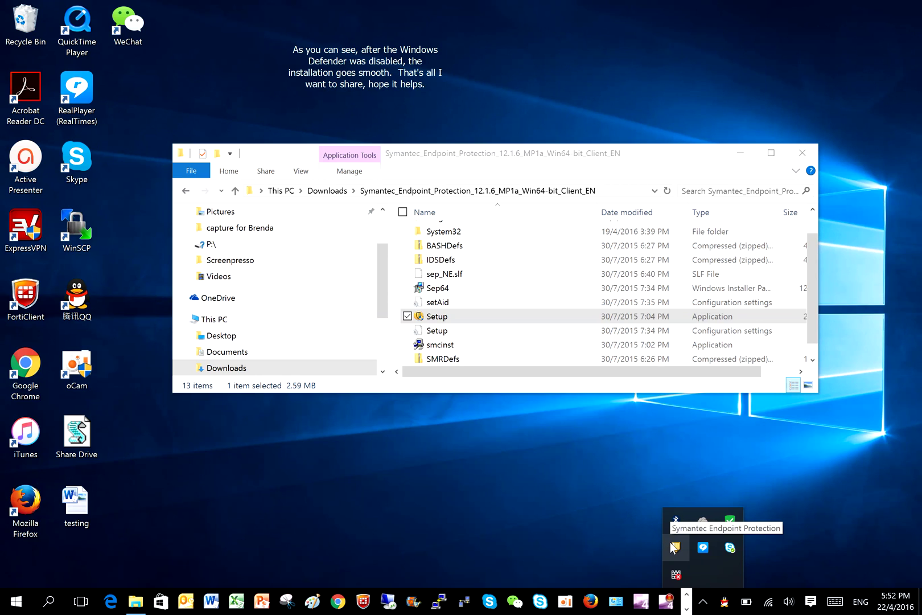
pyautogui.click(654, 434)
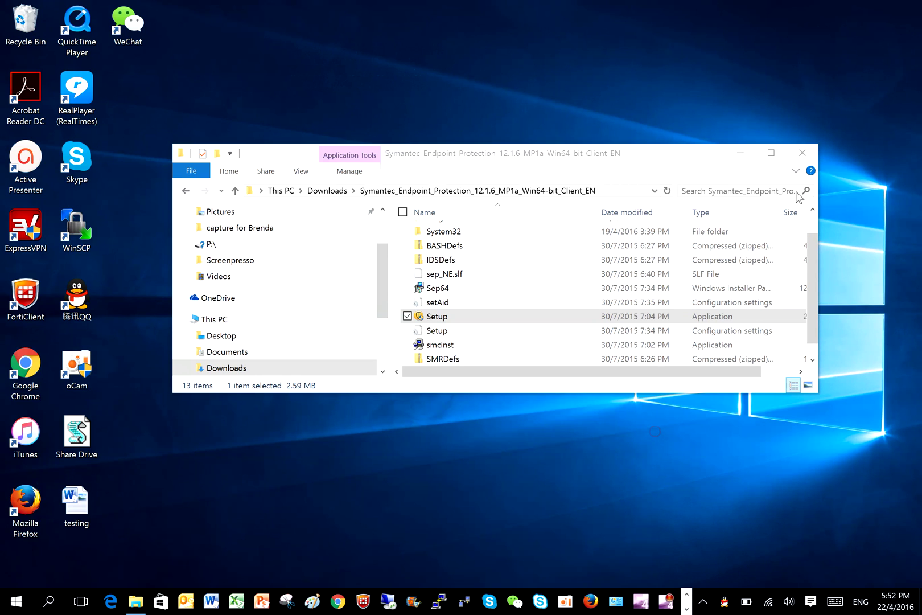